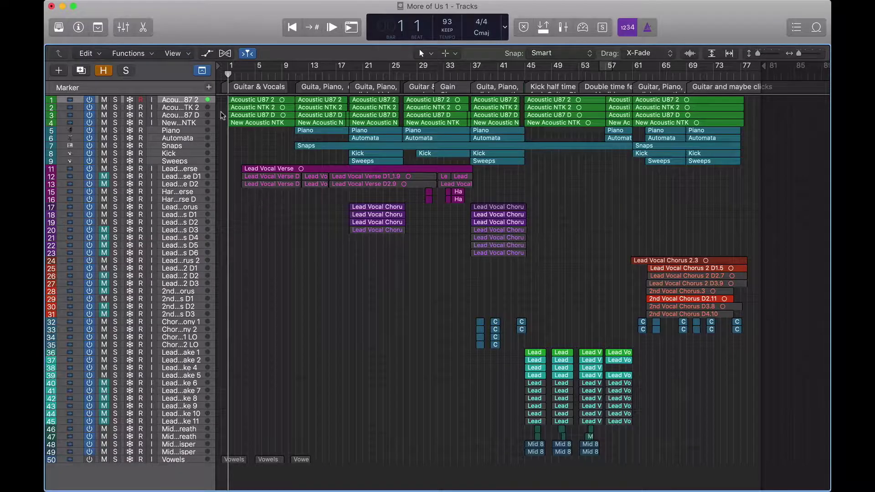
Show the File > Export submenu with the option to export all tracks as audio files.
{"action": "mouse_move", "coordinate": [191, 2]}
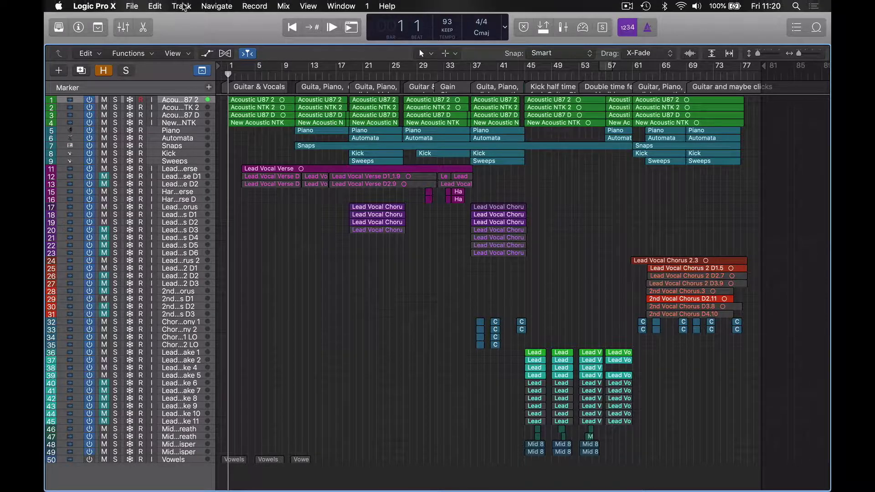
{"action": "left_click", "coordinate": [133, 7]}
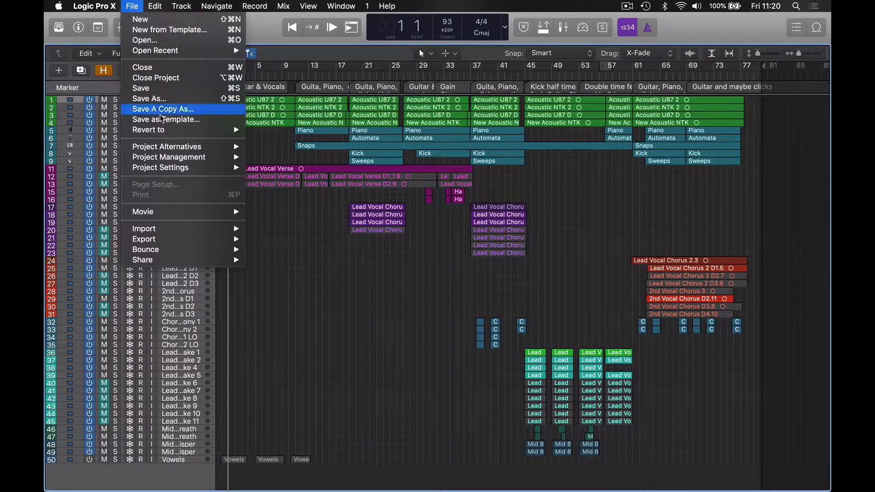
{"action": "mouse_move", "coordinate": [173, 238]}
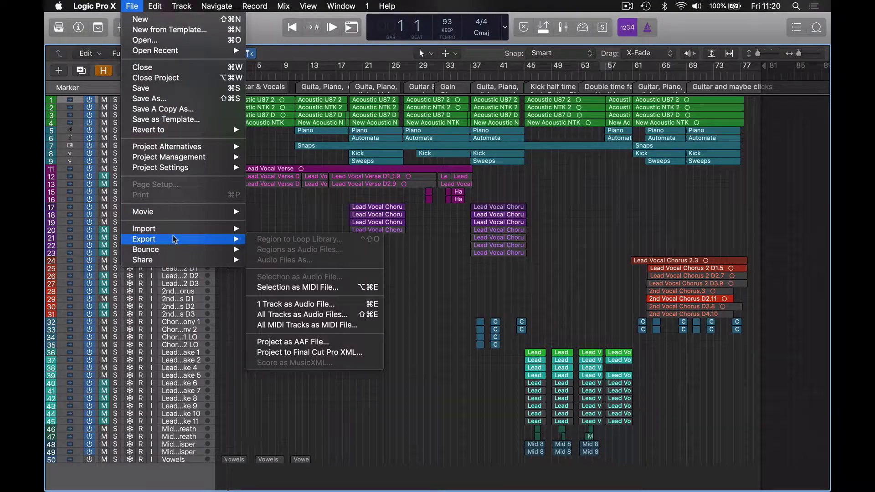
Start All Tracks as Audio Files export into a new 'Export Tutorial' folder inside Logic.
{"action": "left_click", "coordinate": [290, 315]}
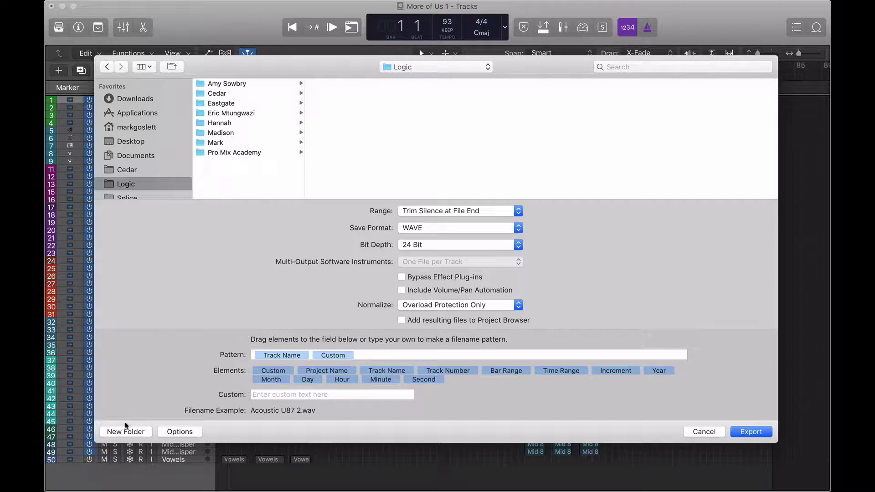
{"action": "left_click", "coordinate": [132, 432]}
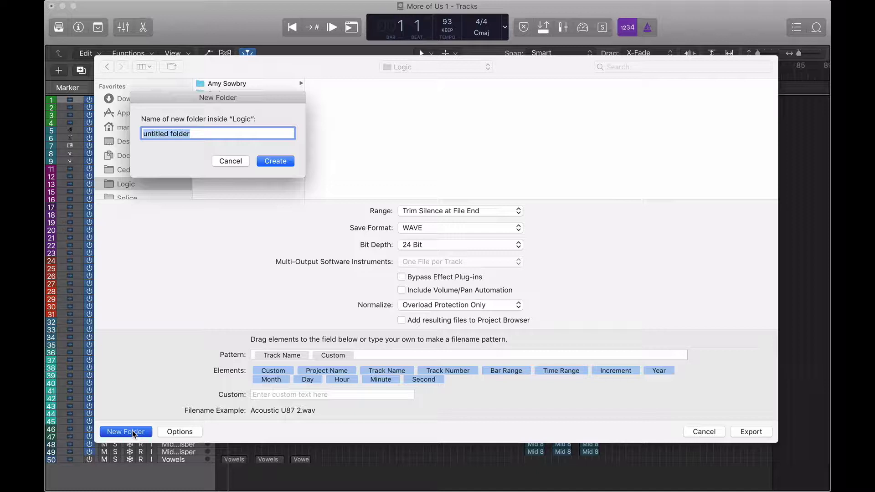
{"action": "type", "text": "Export "}
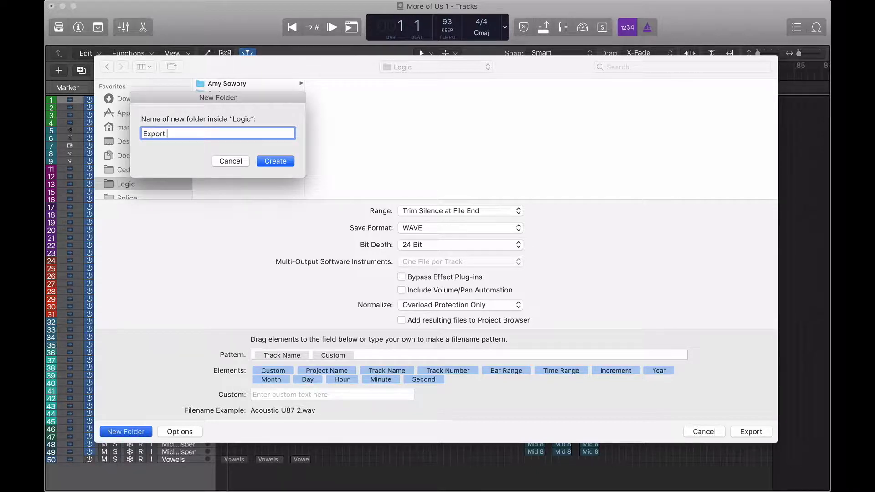
{"action": "type", "text": "Tutorial"}
{"action": "left_click", "coordinate": [287, 161]}
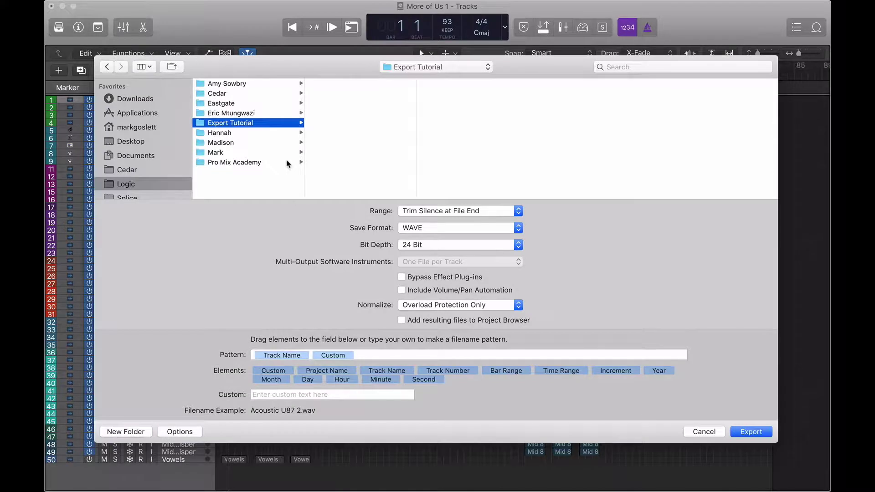
Set the export Range to Extend File Length to Project End, checking the cycle range behind.
{"action": "left_click", "coordinate": [520, 211]}
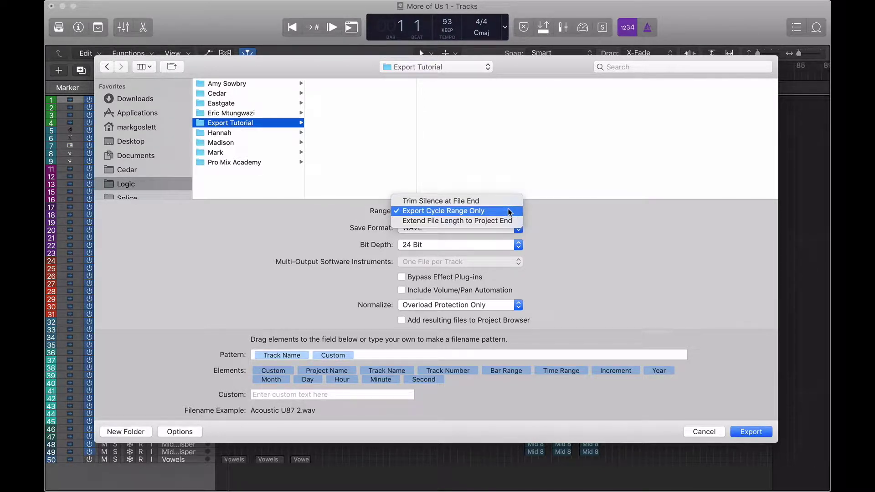
{"action": "left_click", "coordinate": [529, 67]}
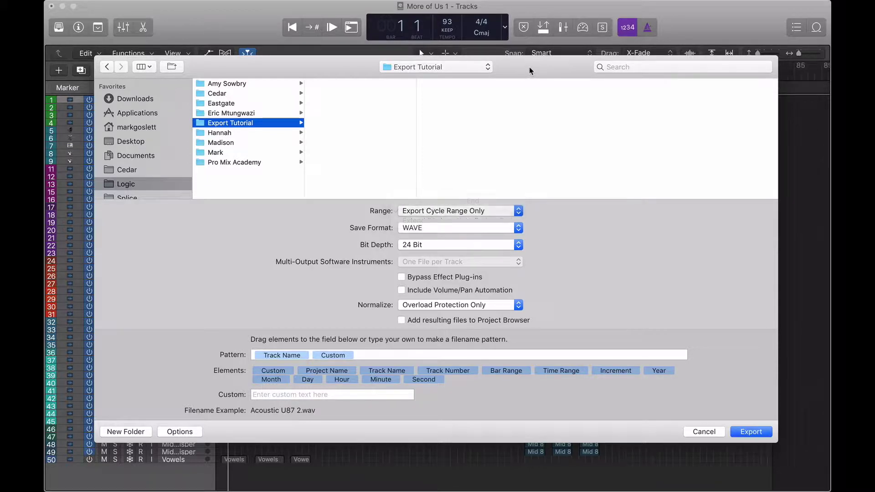
{"action": "left_click_drag", "start_coordinate": [523, 70], "coordinate": [521, 135]}
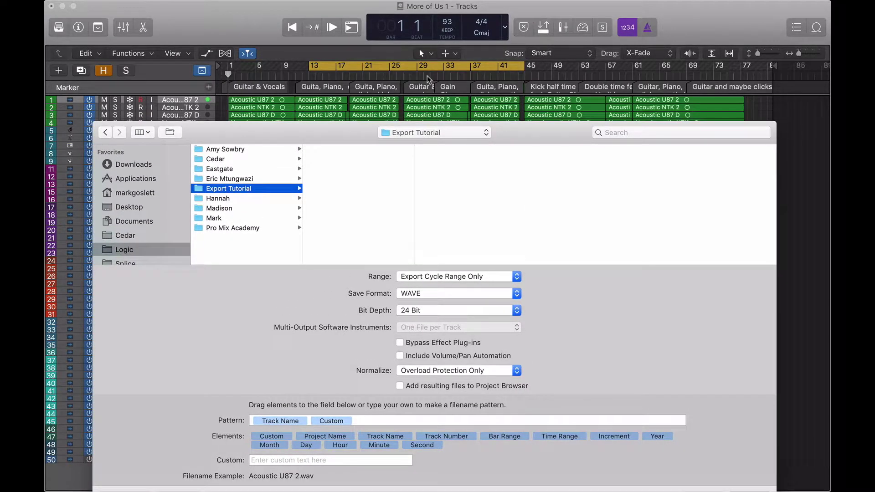
{"action": "left_click_drag", "start_coordinate": [523, 140], "coordinate": [514, 68]}
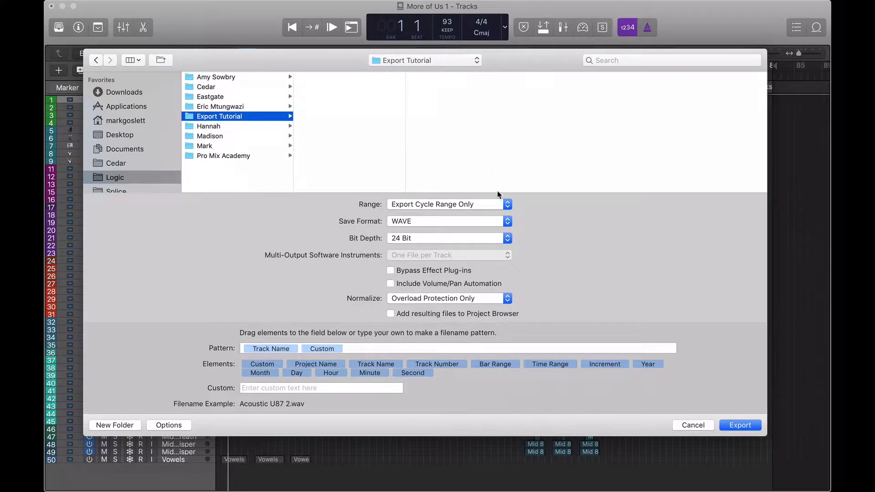
{"action": "left_click", "coordinate": [507, 205]}
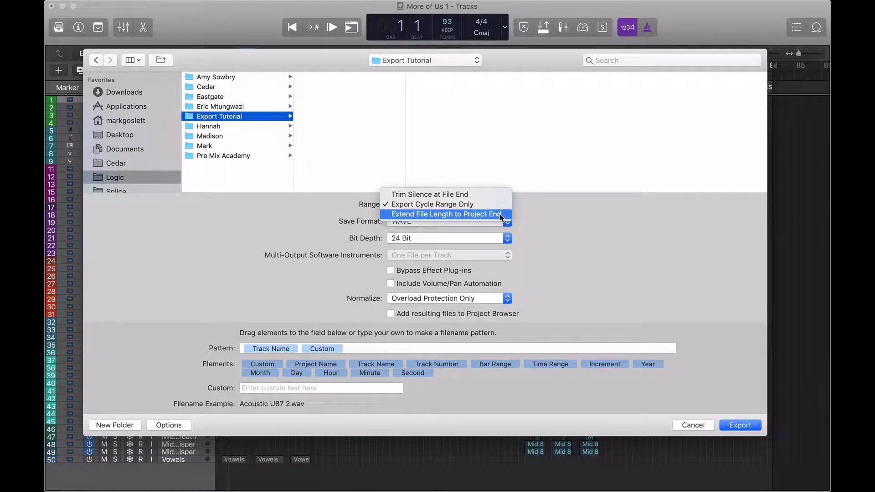
{"action": "left_click", "coordinate": [501, 214]}
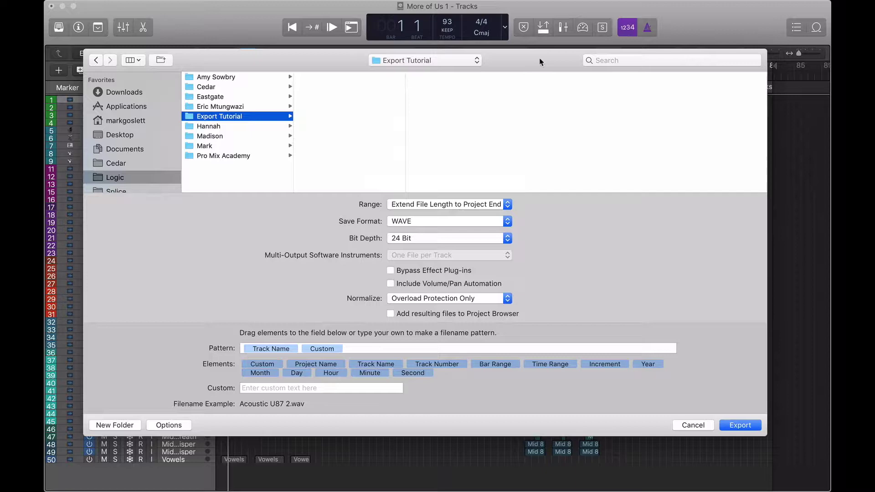
{"action": "left_click_drag", "start_coordinate": [542, 64], "coordinate": [531, 176]}
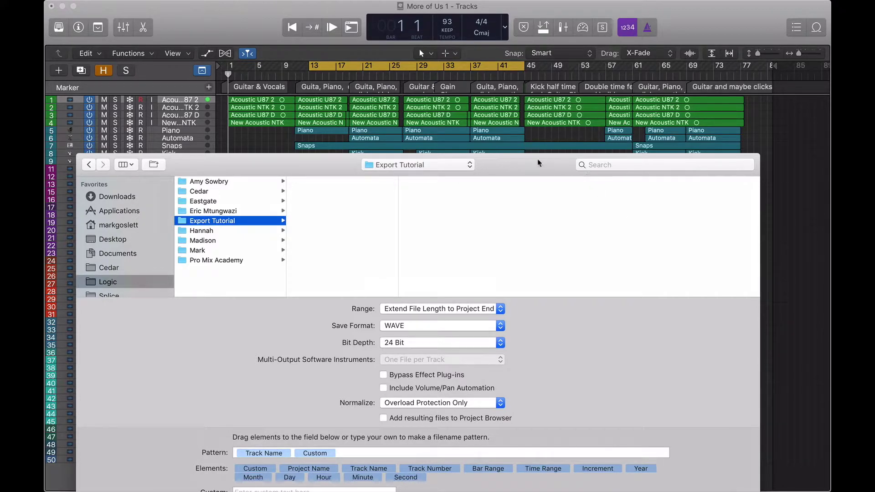
{"action": "left_click_drag", "start_coordinate": [537, 159], "coordinate": [556, 66]}
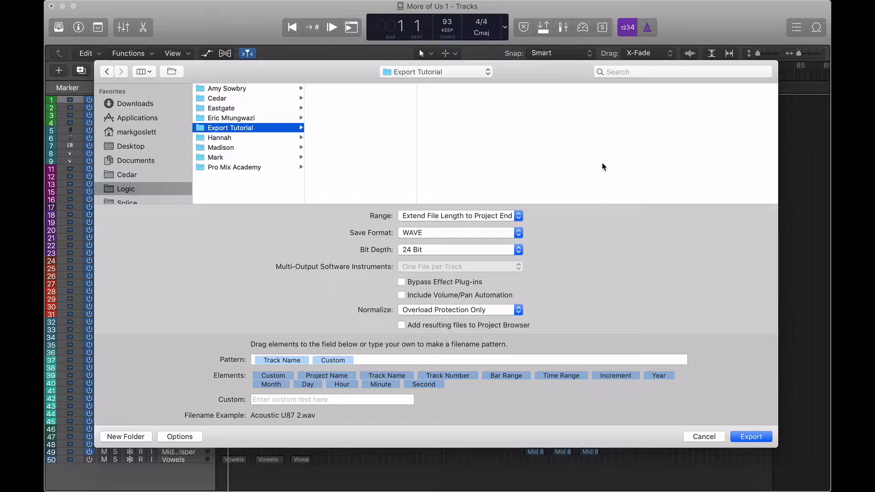
{"action": "left_click", "coordinate": [522, 234]}
{"action": "left_click", "coordinate": [518, 249]}
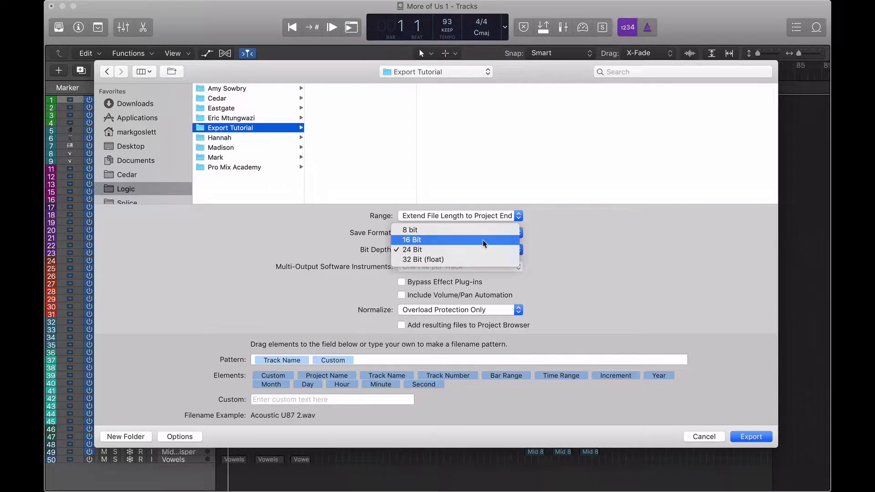
{"action": "left_click", "coordinate": [579, 251]}
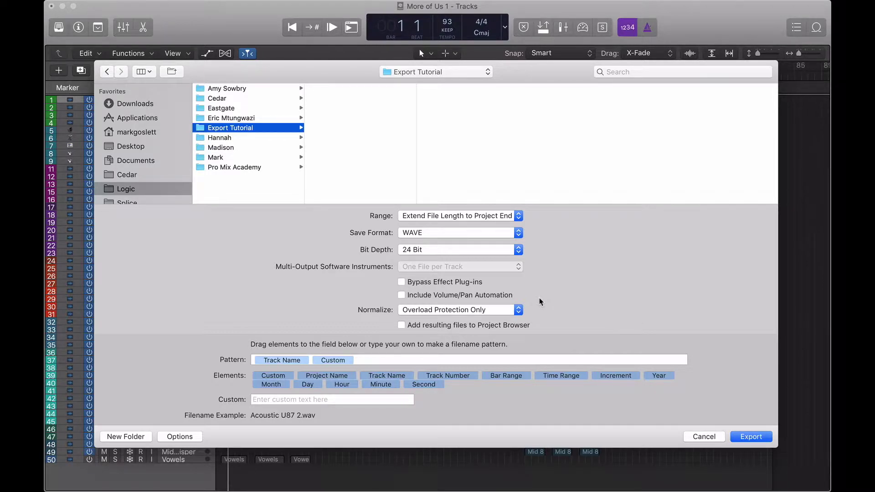
{"action": "left_click", "coordinate": [519, 310]}
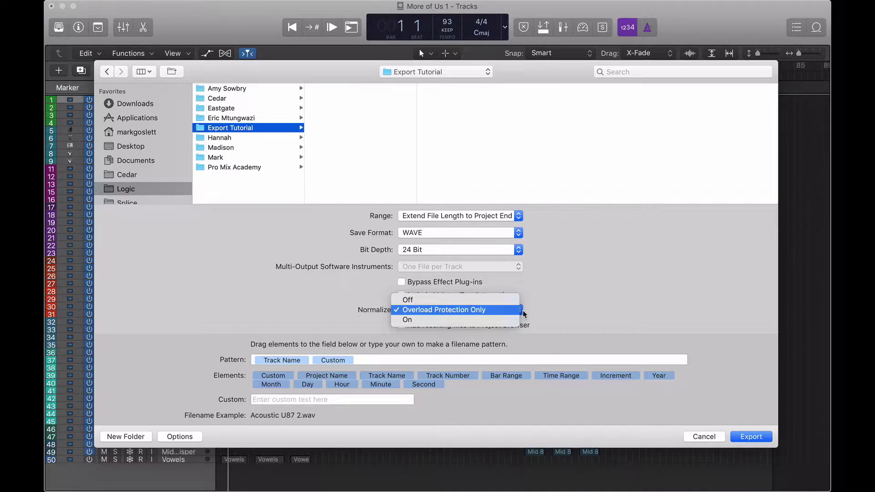
{"action": "left_click", "coordinate": [553, 310]}
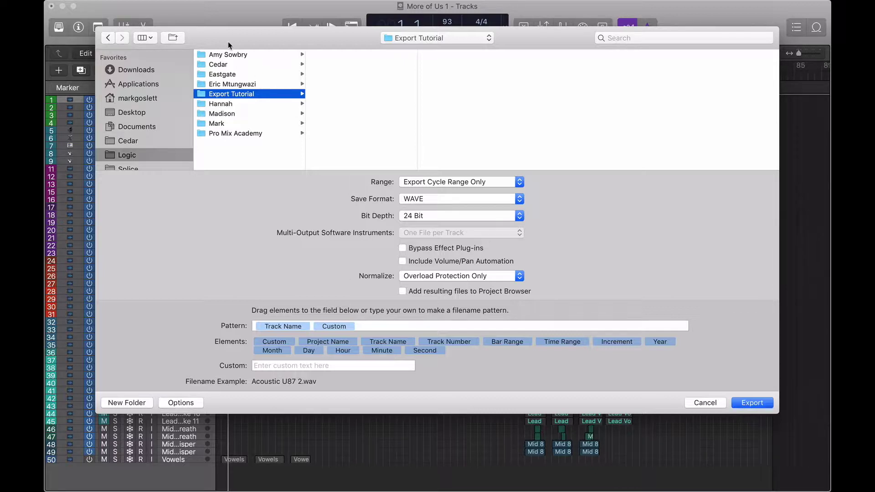
Export all tracks as WAVE 24 Bit files into the Export Tutorial folder.
{"action": "mouse_move", "coordinate": [228, 42]}
{"action": "left_mouse_down"}
{"action": "mouse_move", "coordinate": [277, 59]}
{"action": "mouse_move", "coordinate": [354, 57]}
{"action": "mouse_move", "coordinate": [230, 34]}
{"action": "left_mouse_up"}
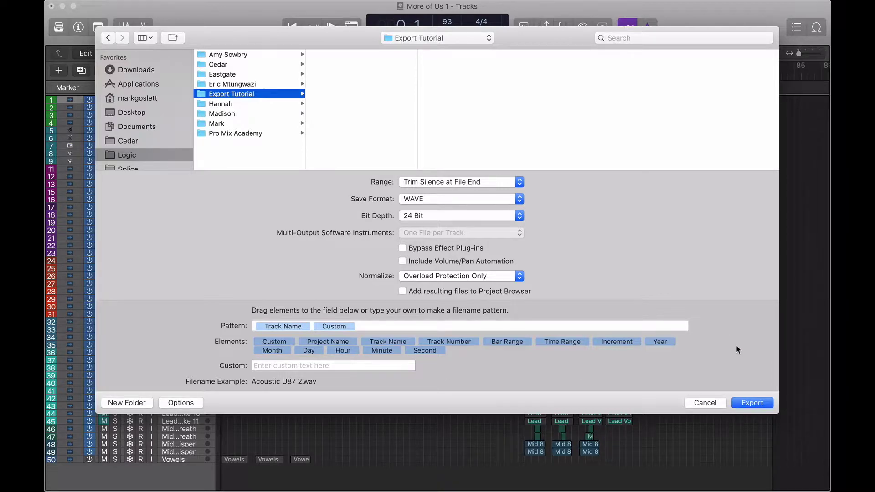
{"action": "left_click", "coordinate": [753, 403]}
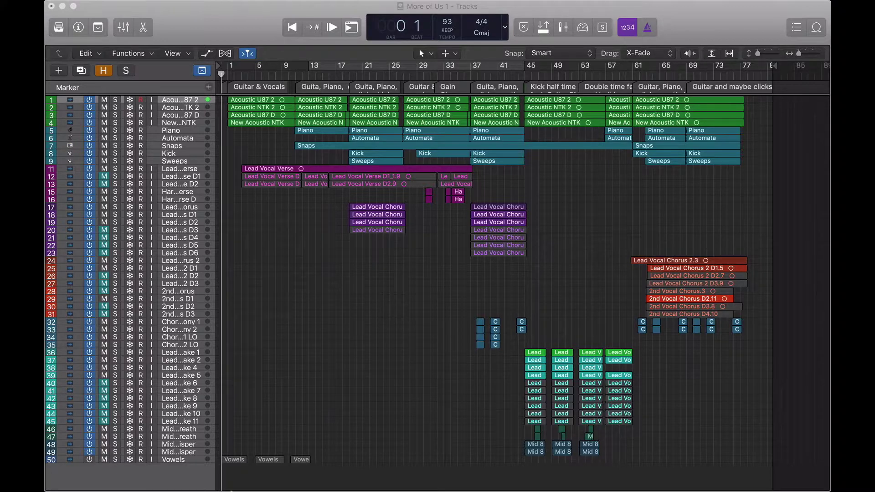
Browse Logic > Export Tutorial in Finder to confirm the exported .wav files.
{"action": "mouse_move", "coordinate": [230, 490]}
{"action": "left_click", "coordinate": [161, 471]}
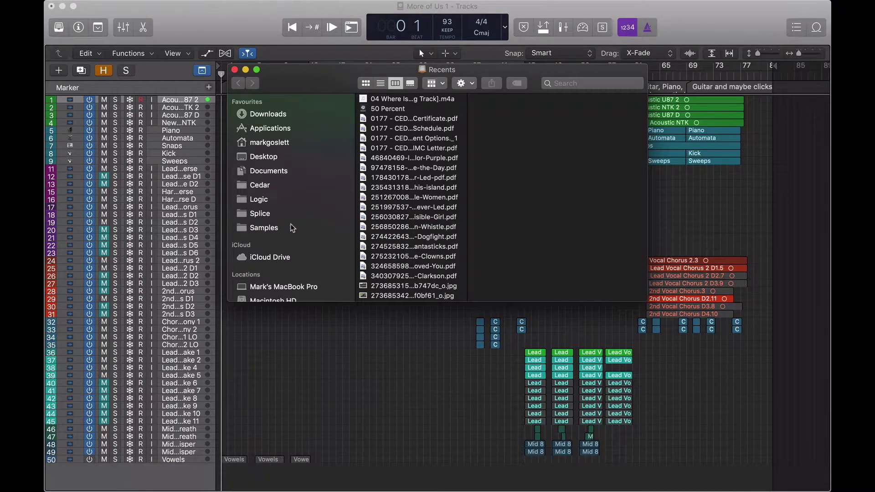
{"action": "left_click", "coordinate": [266, 201]}
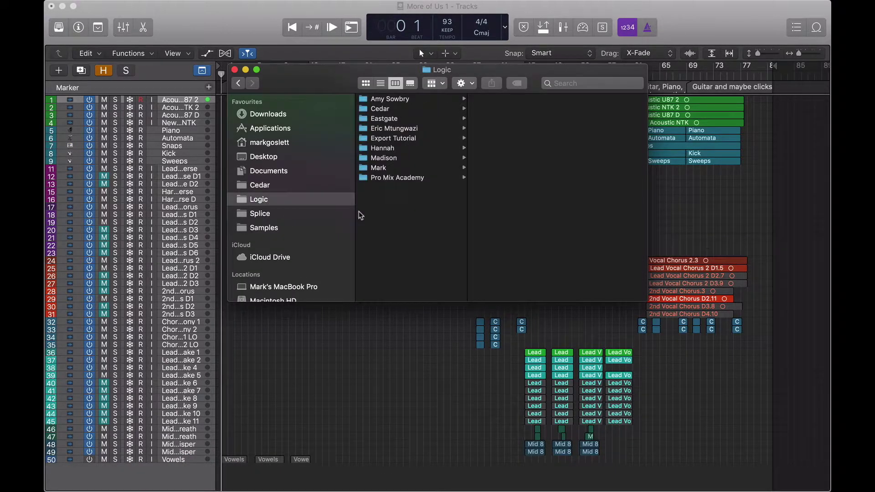
{"action": "left_click", "coordinate": [400, 138]}
{"action": "scroll", "coordinate": [534, 159], "scroll_direction": "down", "scroll_amount": 3}
{"action": "scroll", "coordinate": [534, 160], "scroll_direction": "down", "scroll_amount": 5}
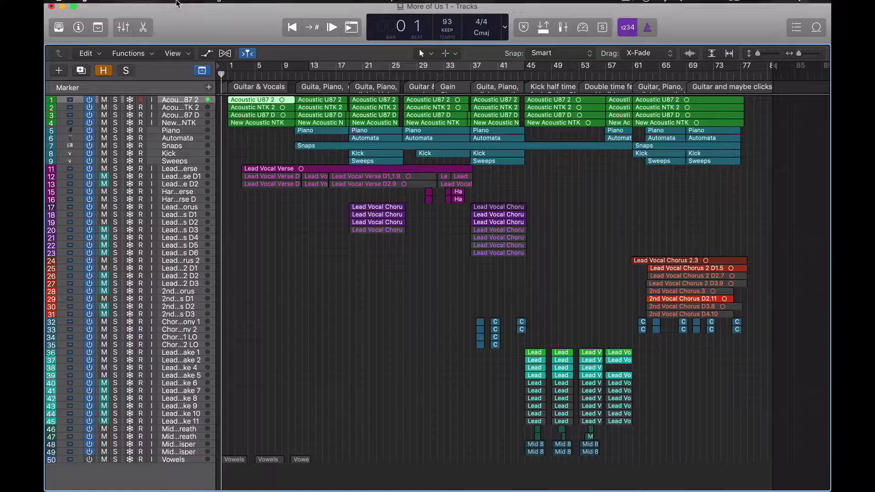
Choose File > Export > Region to Loop Library for the Acoustic U87 2 region.
{"action": "left_click", "coordinate": [132, 6]}
{"action": "mouse_move", "coordinate": [196, 240]}
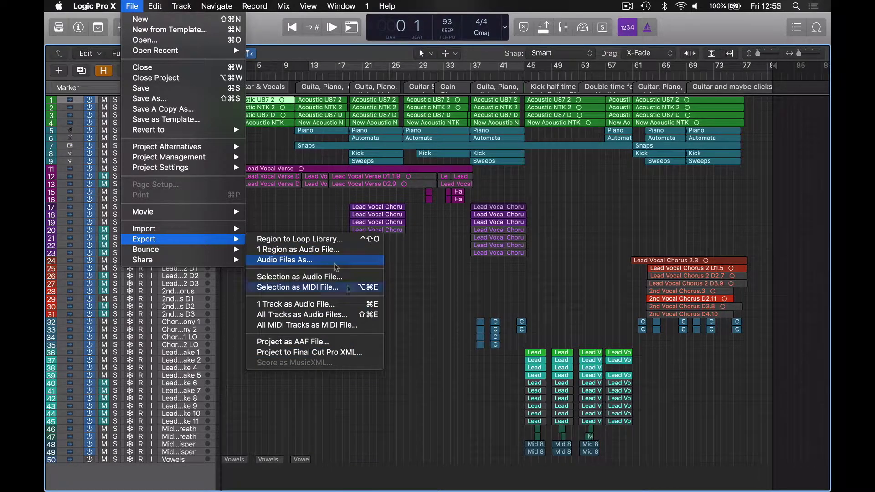
{"action": "left_click", "coordinate": [336, 240]}
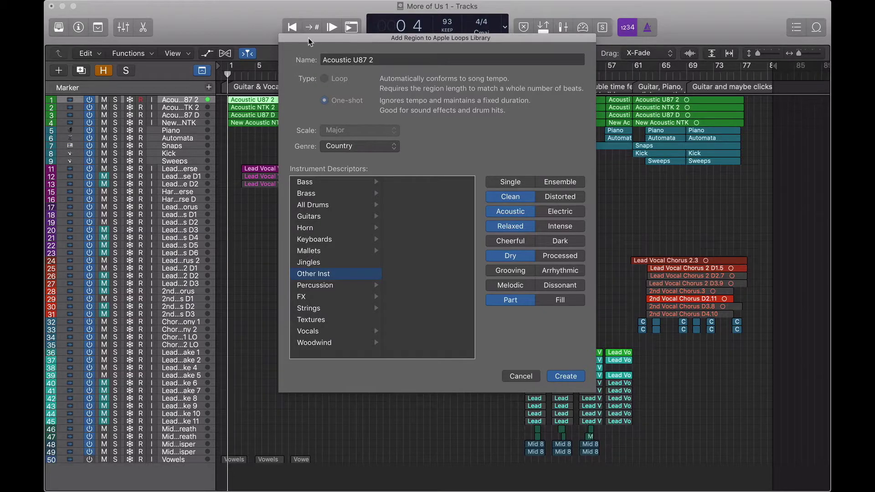
Replace the loop name with 'Awesome Acoustic Guitar' and choose Country from the Genre list.
{"action": "left_click_drag", "start_coordinate": [306, 40], "coordinate": [359, 71]}
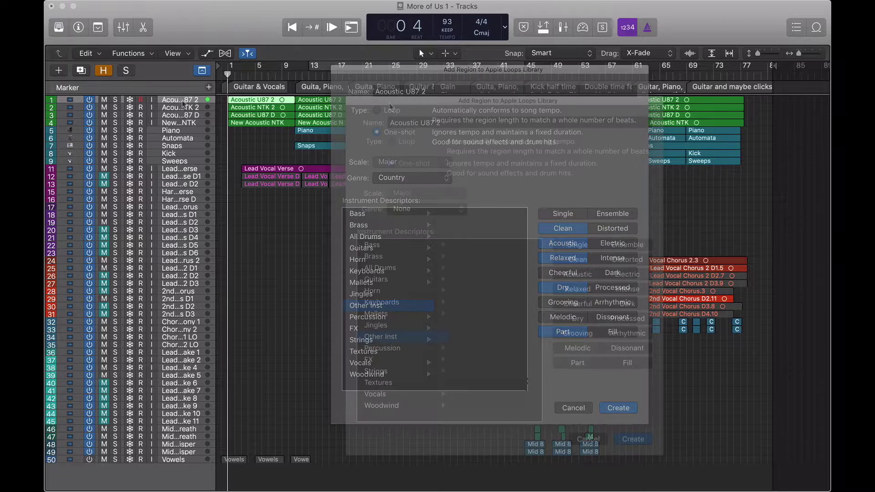
{"action": "left_click_drag", "start_coordinate": [416, 105], "coordinate": [386, 99]}
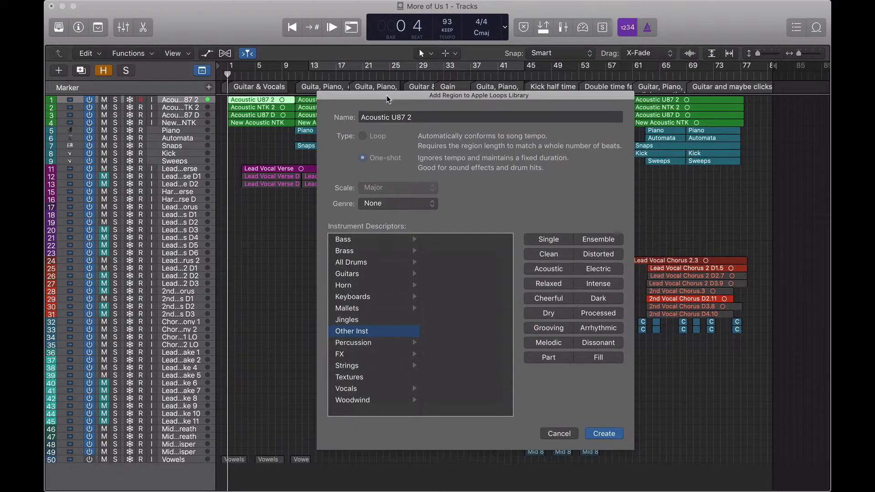
{"action": "left_click", "coordinate": [426, 115]}
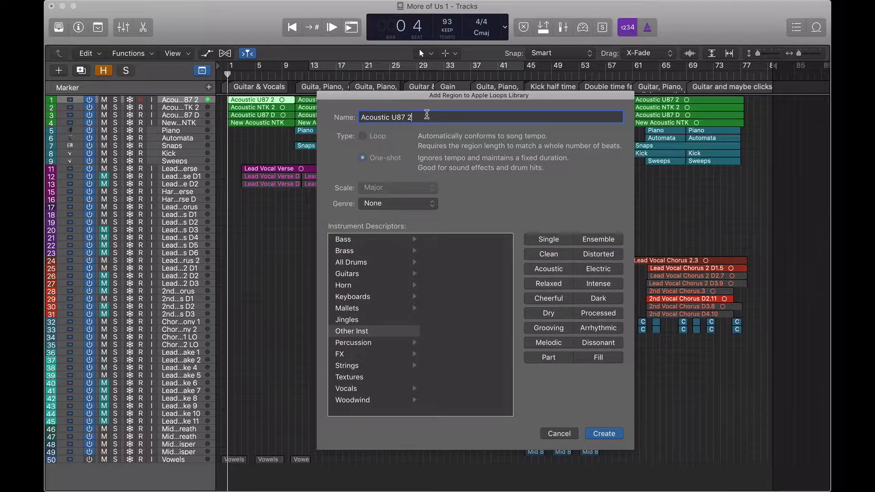
{"action": "key", "text": "BackSpace"}
{"action": "key", "text": "BackSpace"}
{"action": "key", "text": "BackSpace"}
{"action": "key", "text": "BackSpace"}
{"action": "key", "text": "BackSpace"}
{"action": "key", "text": "BackSpace"}
{"action": "key", "text": "BackSpace"}
{"action": "key", "text": "BackSpace"}
{"action": "key", "text": "BackSpace"}
{"action": "key", "text": "BackSpace"}
{"action": "key", "text": "BackSpace"}
{"action": "key", "text": "BackSpace"}
{"action": "key", "text": "BackSpace"}
{"action": "key", "text": "BackSpace"}
{"action": "type", "text": "Awesome G"}
{"action": "key", "text": "BackSpace"}
{"action": "type", "text": "Acoustic Guitar"}
{"action": "left_click", "coordinate": [407, 206]}
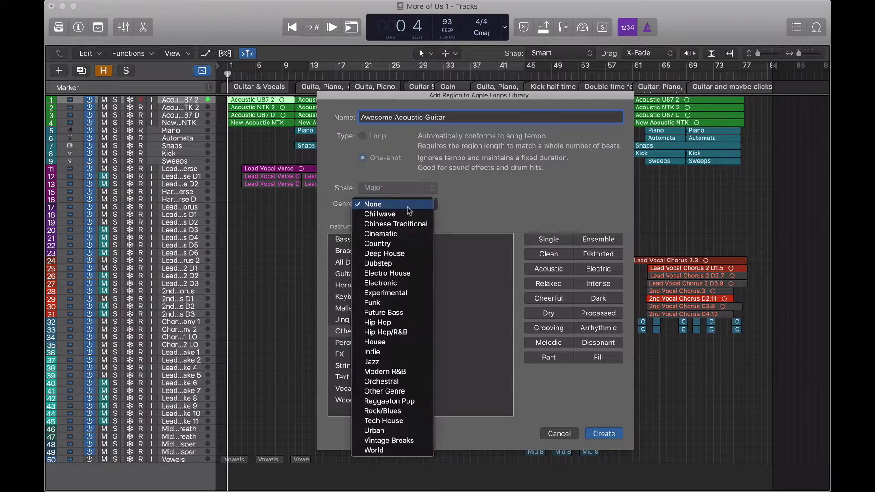
{"action": "left_click", "coordinate": [406, 246]}
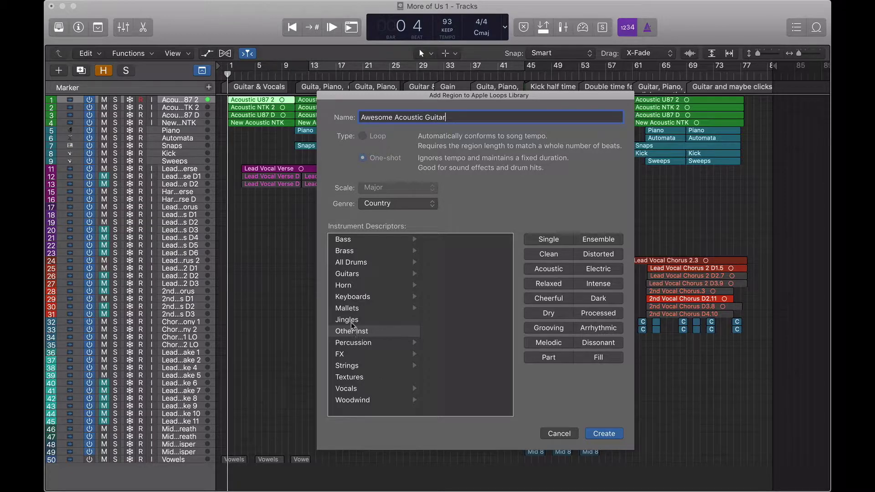
Tag Guitars > Acoustic Guitar with Clean, Acoustic, Relaxed, Dry, Part descriptors and create the loop.
{"action": "left_click", "coordinate": [348, 275]}
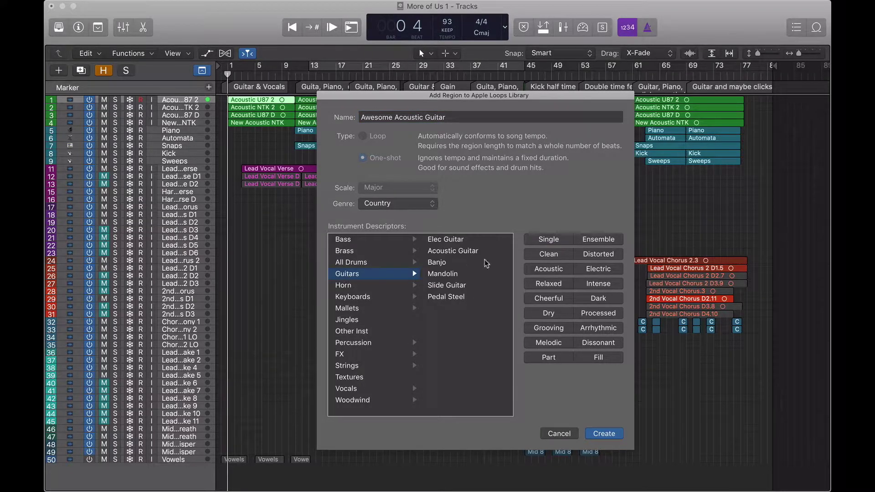
{"action": "left_click", "coordinate": [470, 250]}
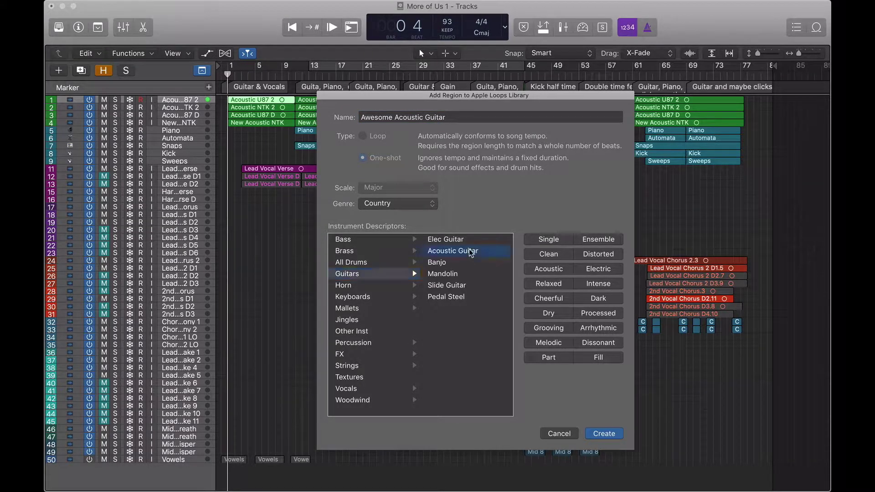
{"action": "left_click", "coordinate": [536, 256]}
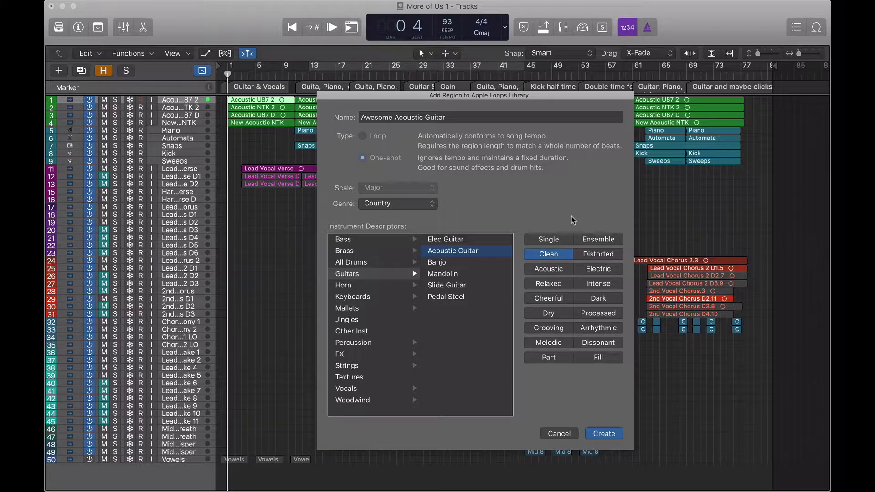
{"action": "left_click", "coordinate": [558, 270]}
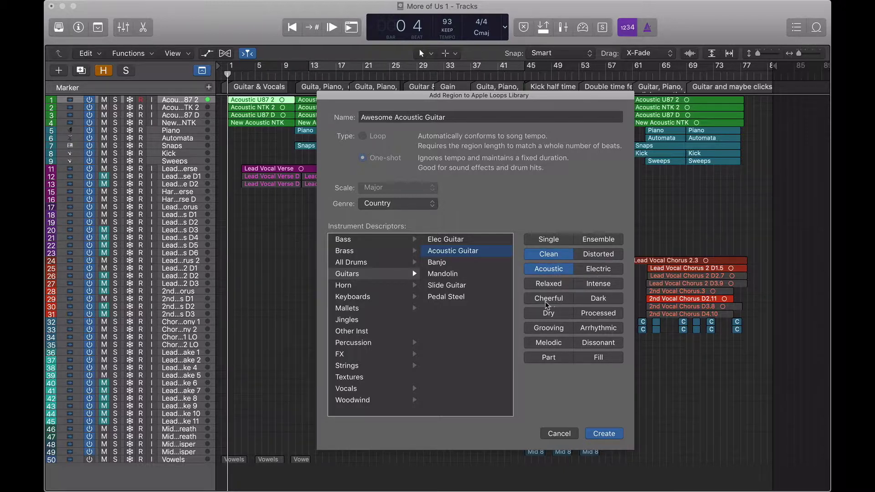
{"action": "left_click", "coordinate": [560, 285]}
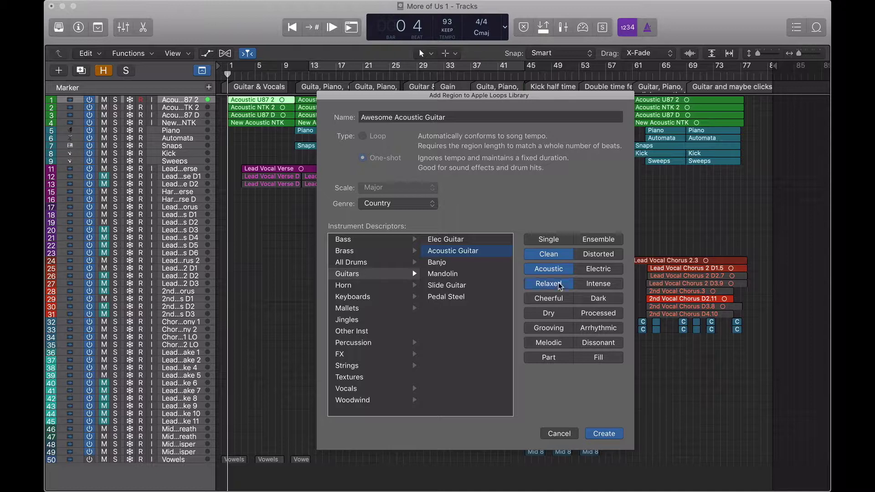
{"action": "left_click", "coordinate": [552, 315]}
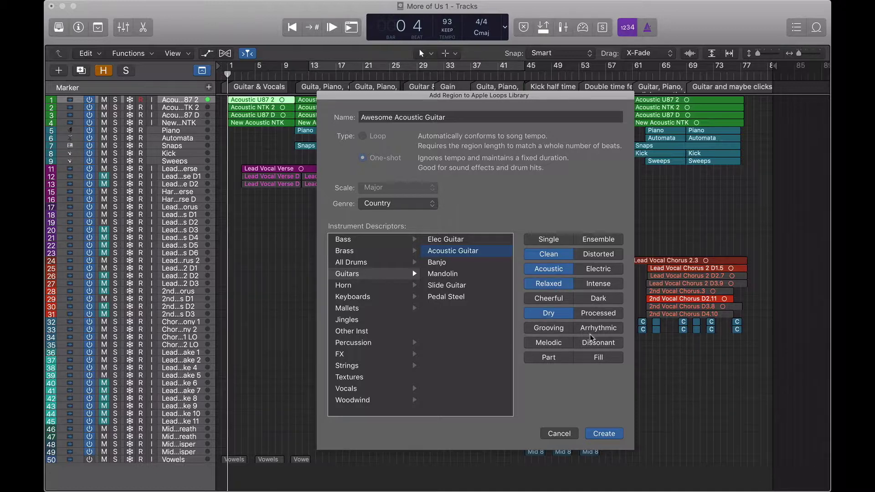
{"action": "left_click", "coordinate": [555, 362]}
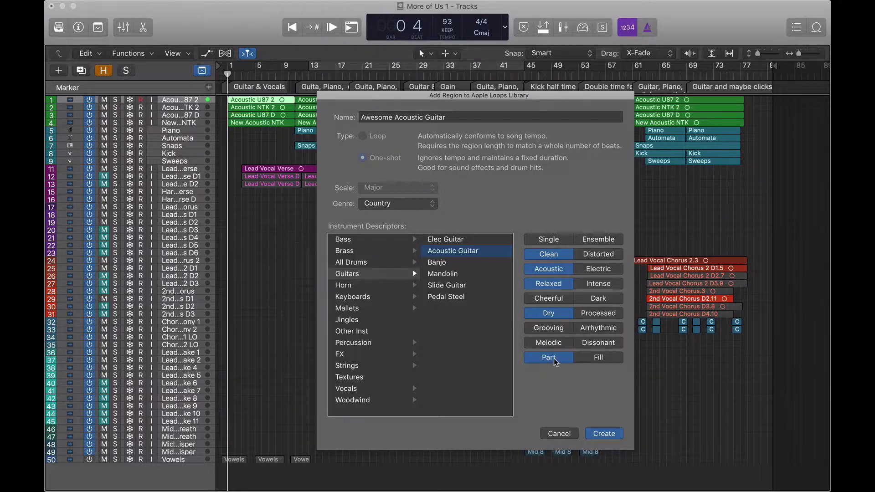
{"action": "left_click", "coordinate": [603, 435]}
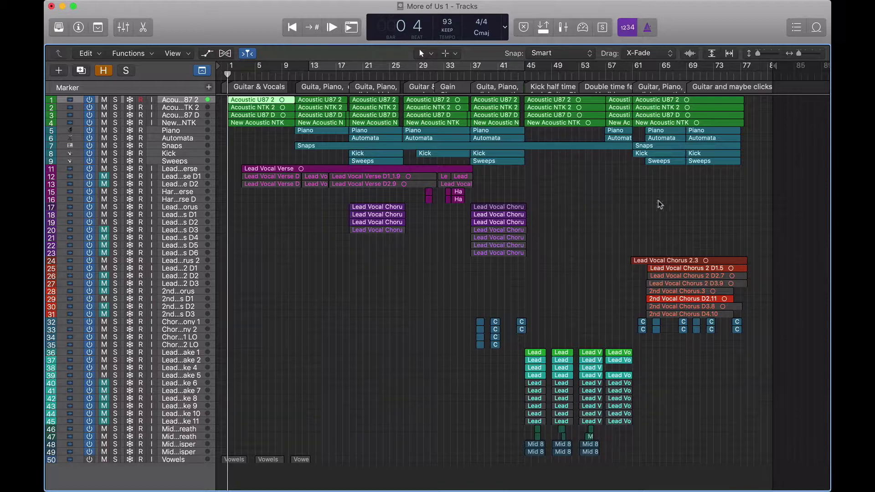
Open the Loop Browser from the control bar.
{"action": "left_click", "coordinate": [816, 27]}
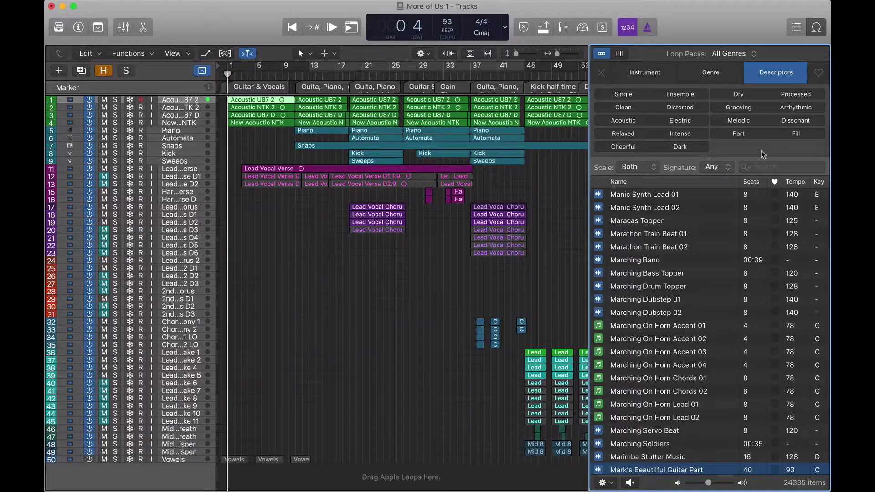
Filter the Loop Browser to Guitars > Acoustic Guitar in the Country genre.
{"action": "left_click", "coordinate": [645, 77]}
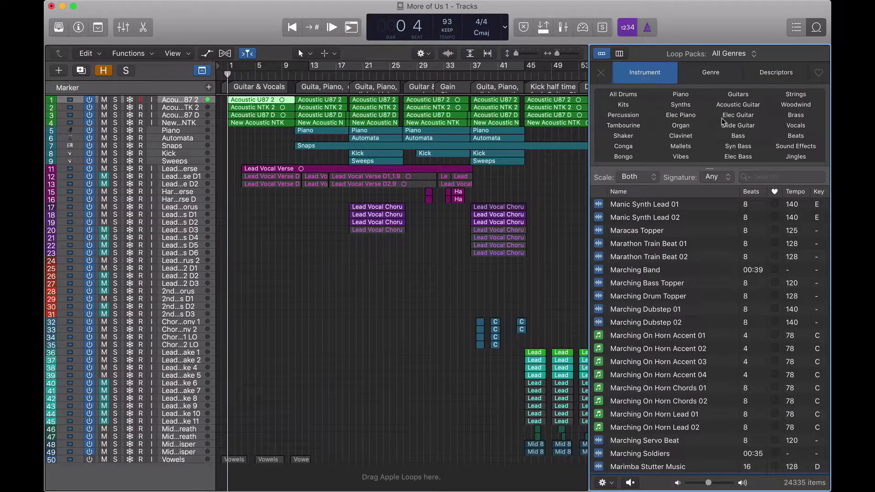
{"action": "left_click", "coordinate": [740, 94]}
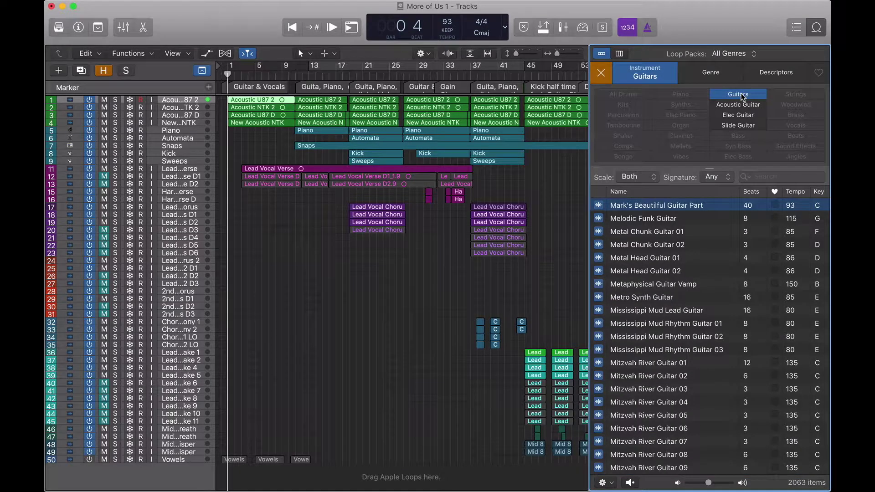
{"action": "left_click", "coordinate": [738, 107]}
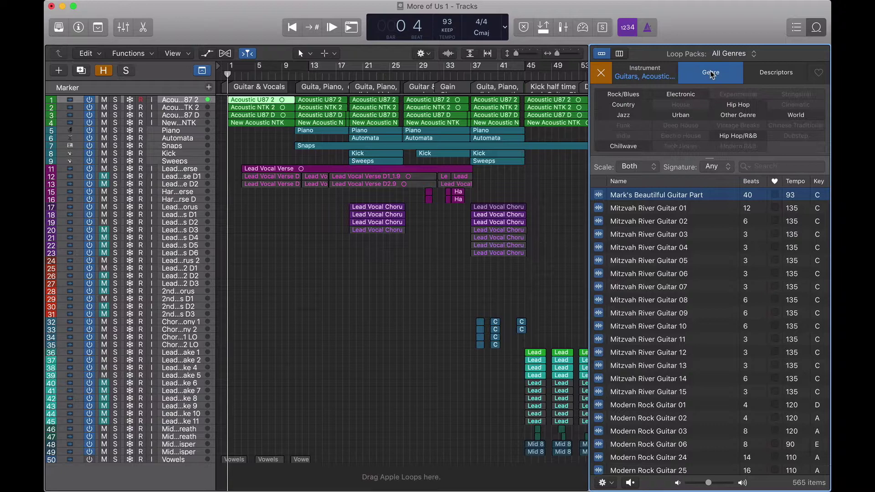
{"action": "left_click", "coordinate": [624, 106]}
Add Clean, Acoustic, Relaxed, Dry and Part descriptor filters and preview Awesome Acoustic Guitar.
{"action": "left_click", "coordinate": [777, 76]}
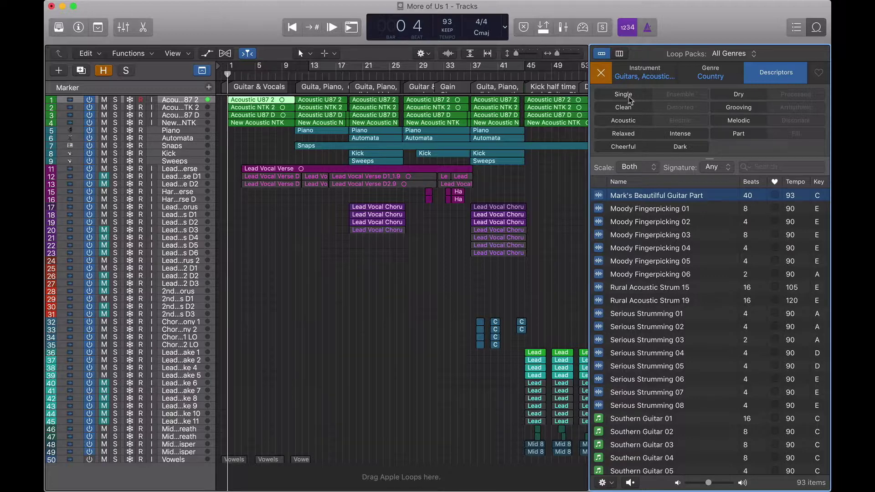
{"action": "left_click", "coordinate": [623, 107]}
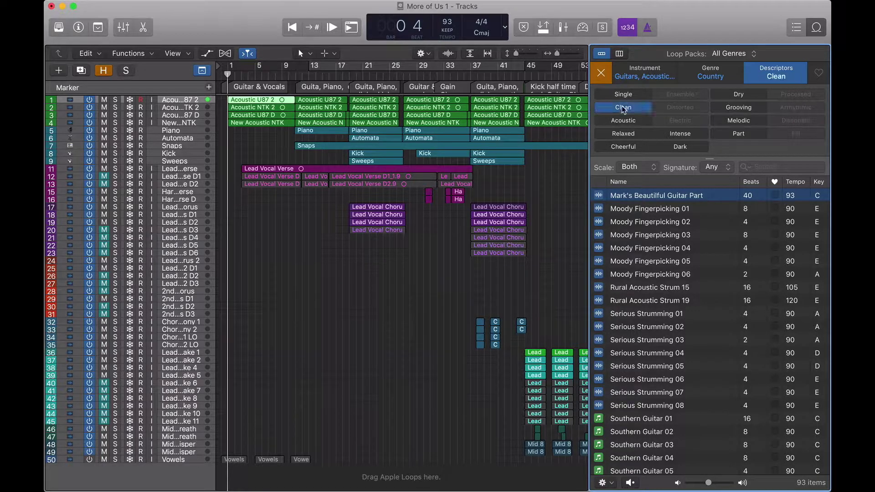
{"action": "left_click", "coordinate": [623, 120]}
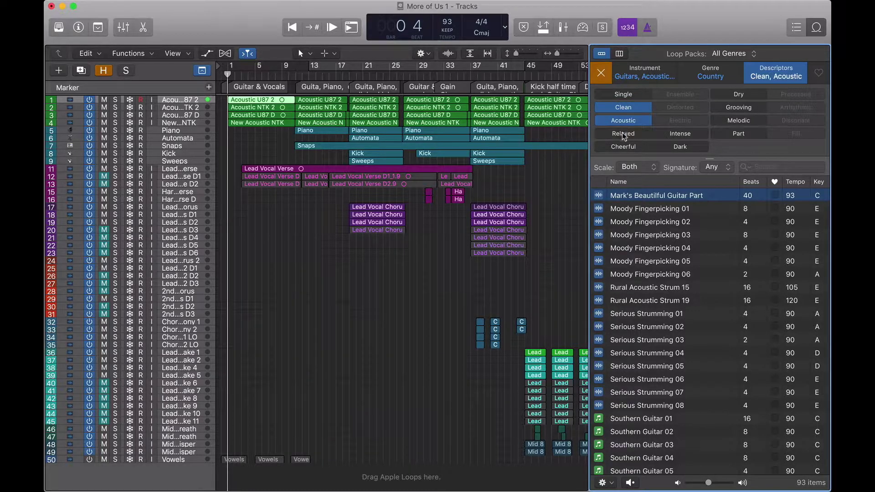
{"action": "left_click", "coordinate": [624, 134]}
{"action": "left_click", "coordinate": [746, 95]}
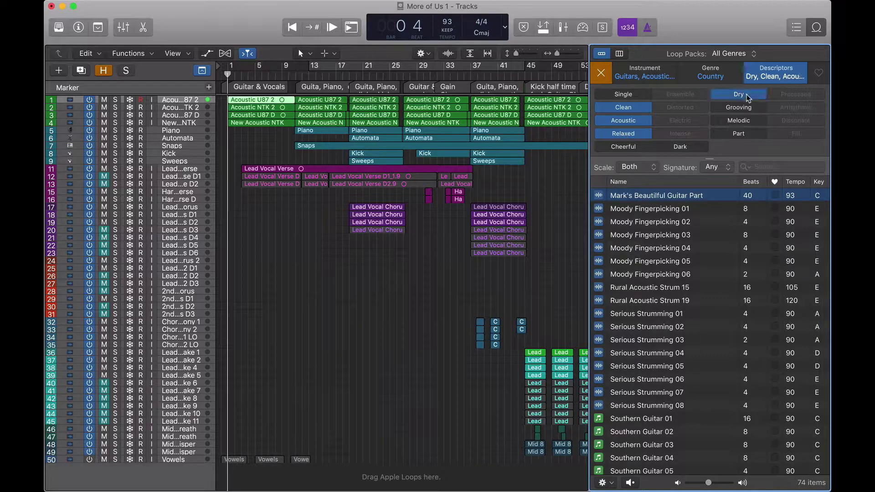
{"action": "left_click", "coordinate": [738, 134]}
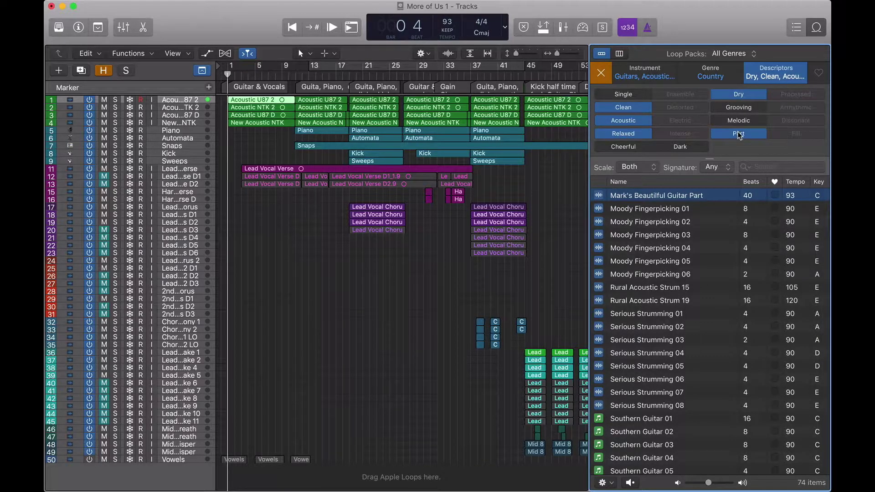
{"action": "scroll", "coordinate": [642, 224], "scroll_direction": "up", "scroll_amount": 5}
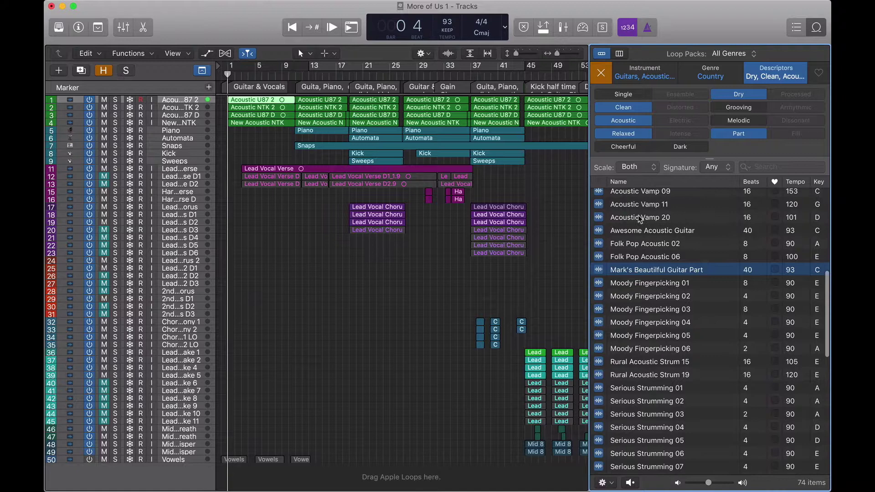
{"action": "scroll", "coordinate": [640, 219], "scroll_direction": "down", "scroll_amount": 2}
{"action": "left_click", "coordinate": [624, 215]}
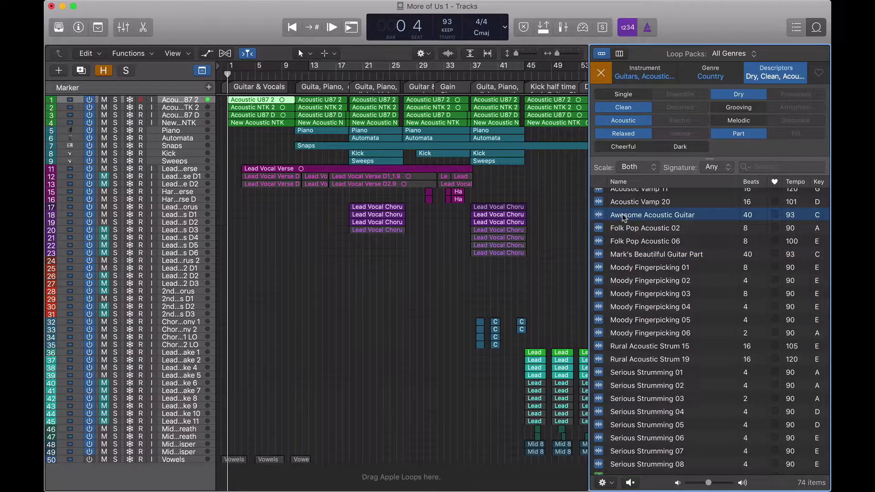
Drag the Awesome Acoustic Guitar loop onto track 25 starting near bar 9.
{"action": "left_click_drag", "start_coordinate": [624, 218], "coordinate": [304, 274]}
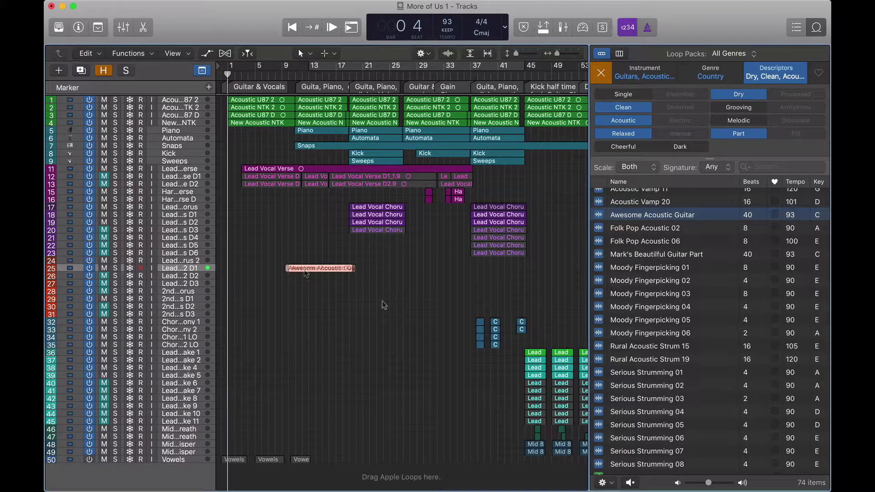